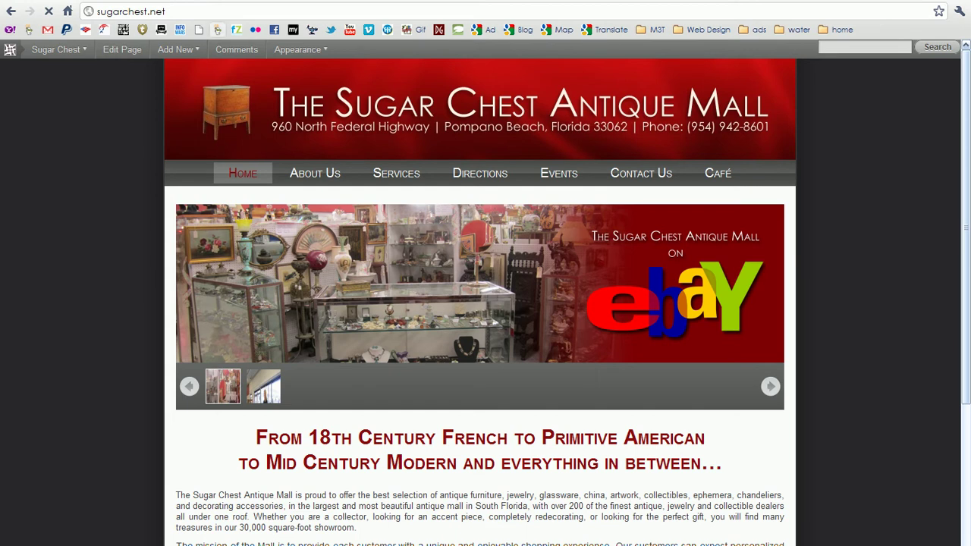
Step: Open the site's WordPress admin at sugarchest.net/wp-admin/ and go to the Promotions list
left_click(165, 12)
left_click(165, 11)
type("/wp-admin/")
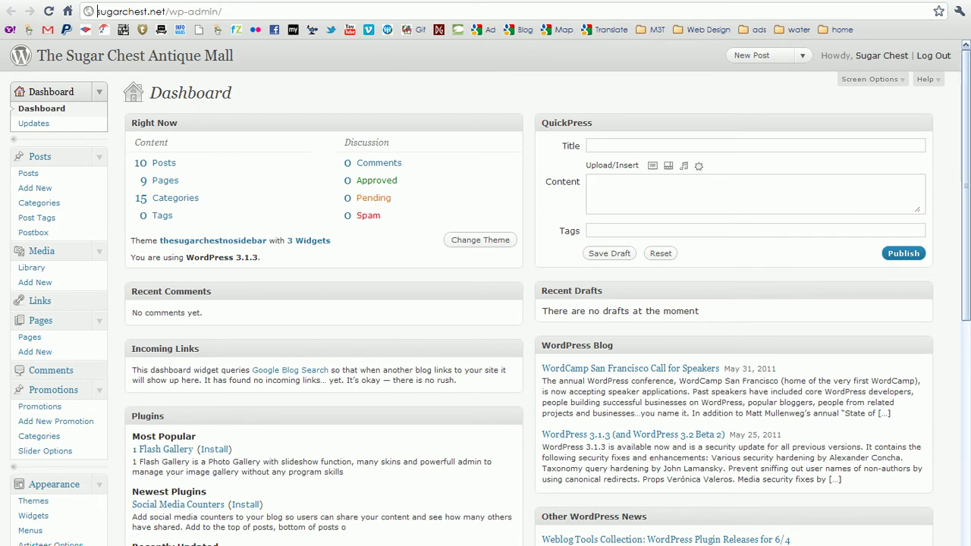
left_click_drag(965, 186, 965, 198)
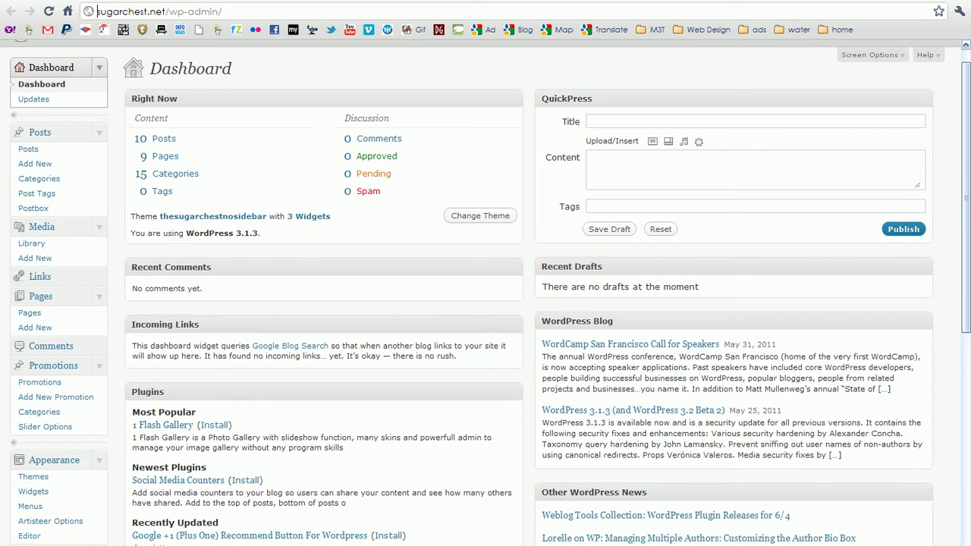
scroll(485, 292, "down", 2)
left_click_drag(965, 232, 965, 236)
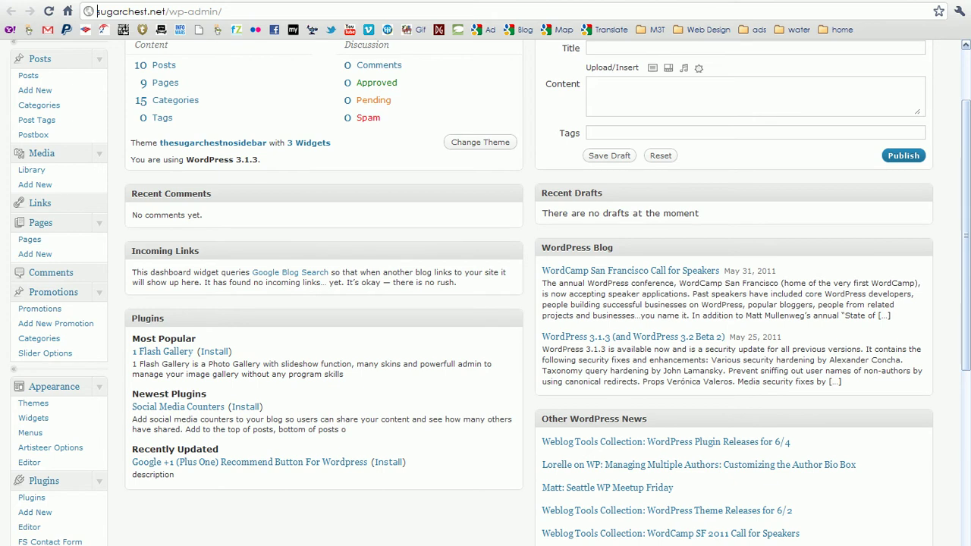
scroll(485, 292, "down", 3)
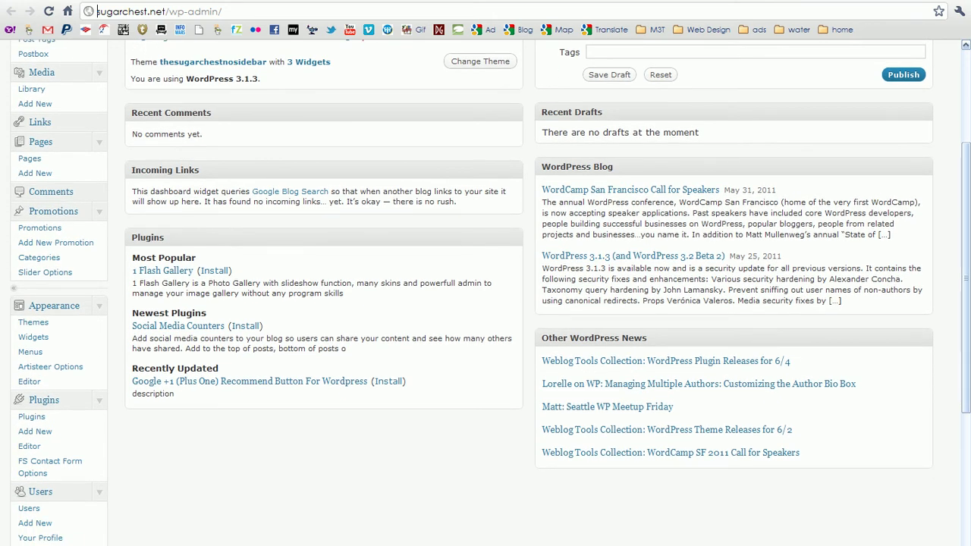
scroll(485, 293, "down", 1)
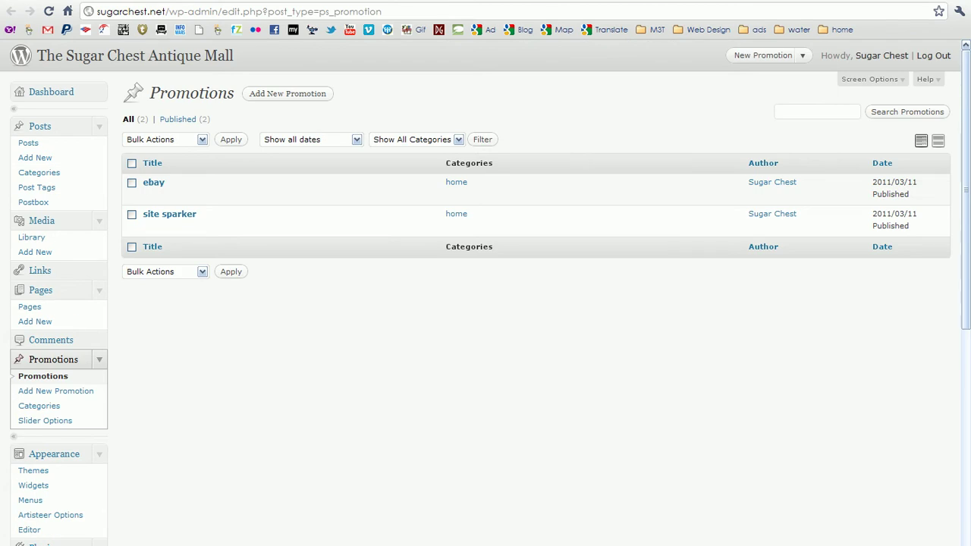
Step: Check the banner artwork in Photoshop, and retitle the site sparker promotion as collectables
key("alt+Tab")
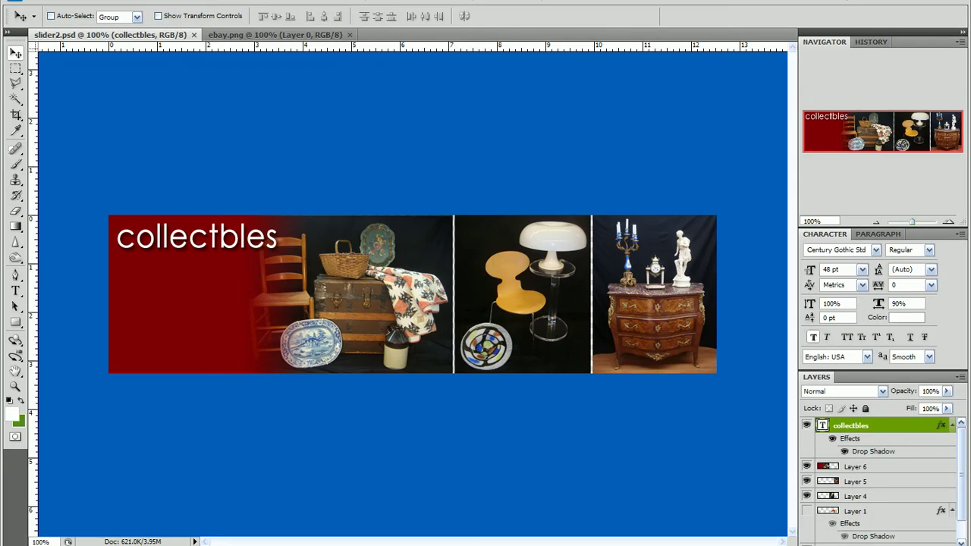
key("alt+Tab")
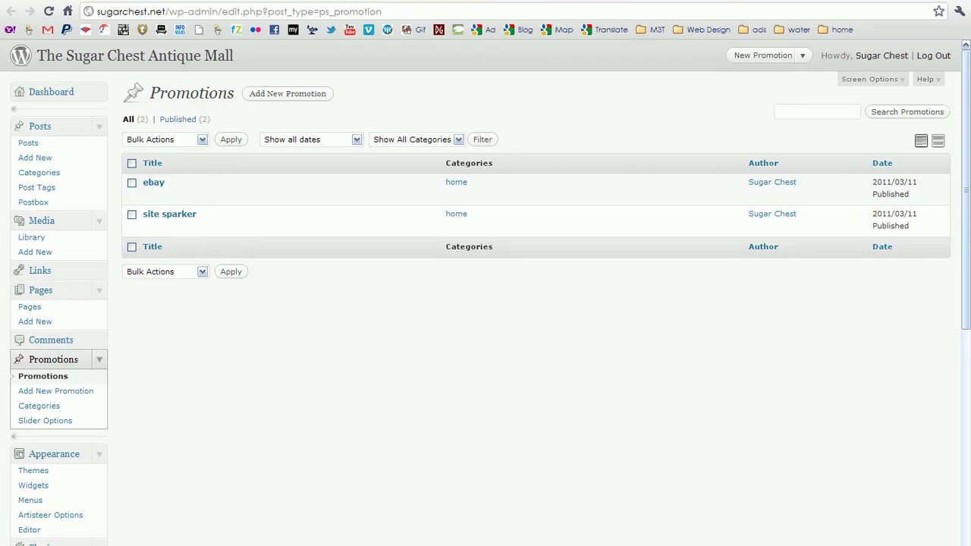
mouse_move(169, 214)
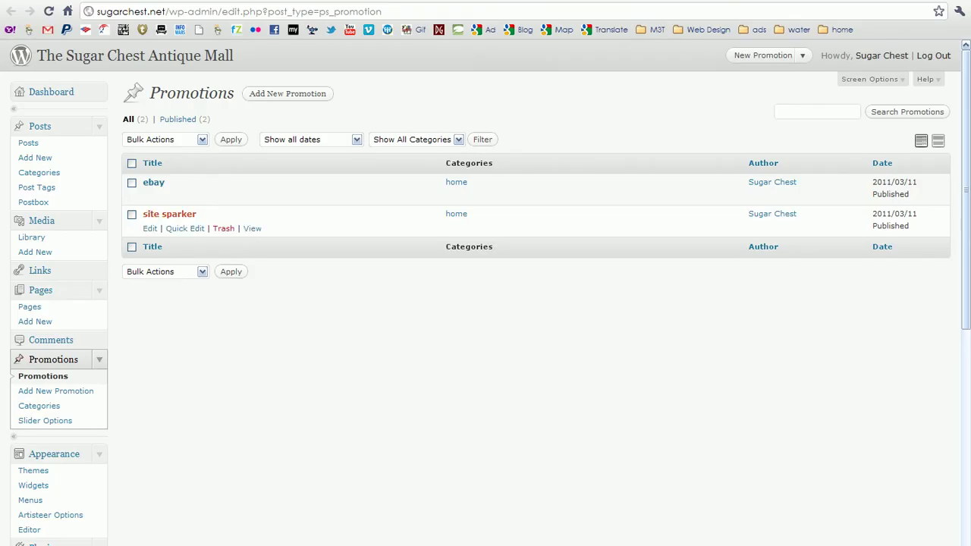
left_click(169, 214)
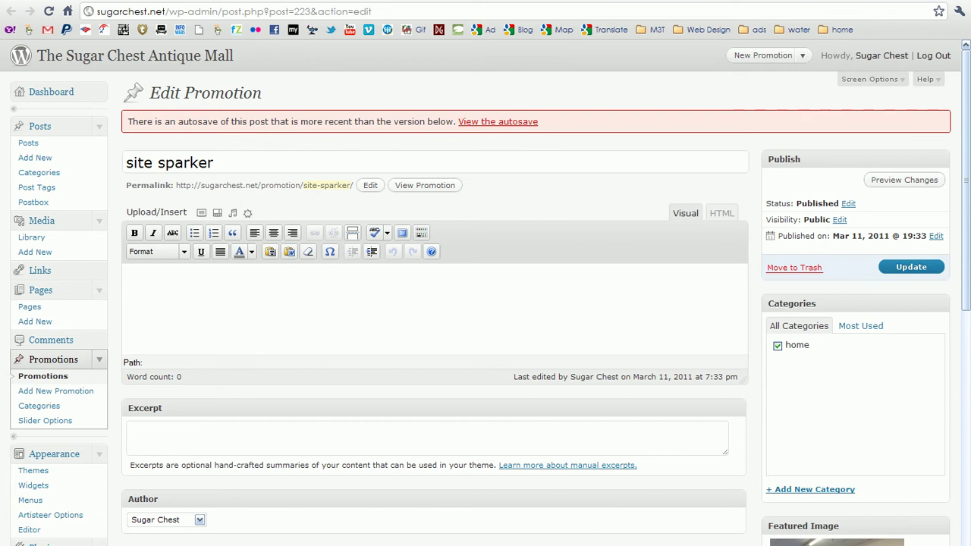
key("ctrl+a")
type("Collect")
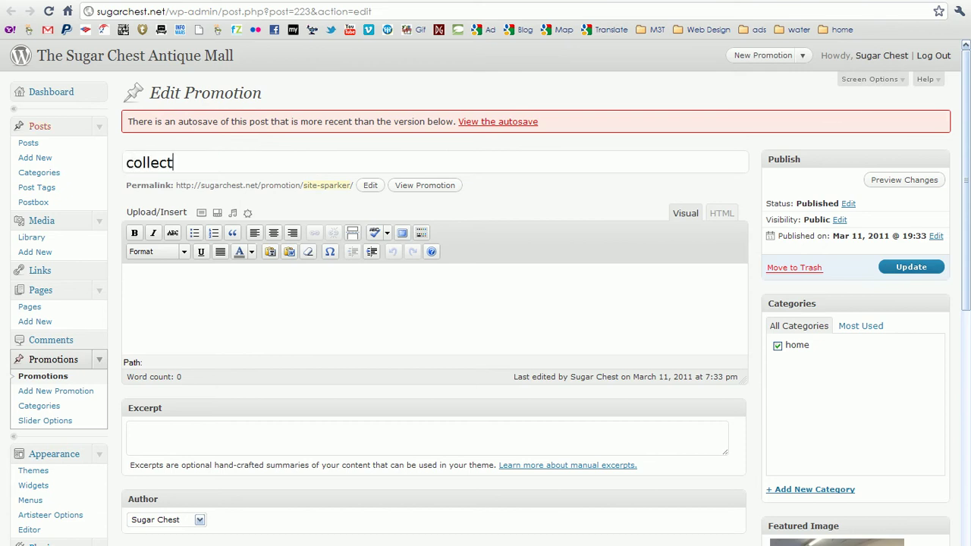
type("ables")
Step: Remove the promotion's current featured image and open the dialog for setting a new one
scroll(486, 304, "down", 5)
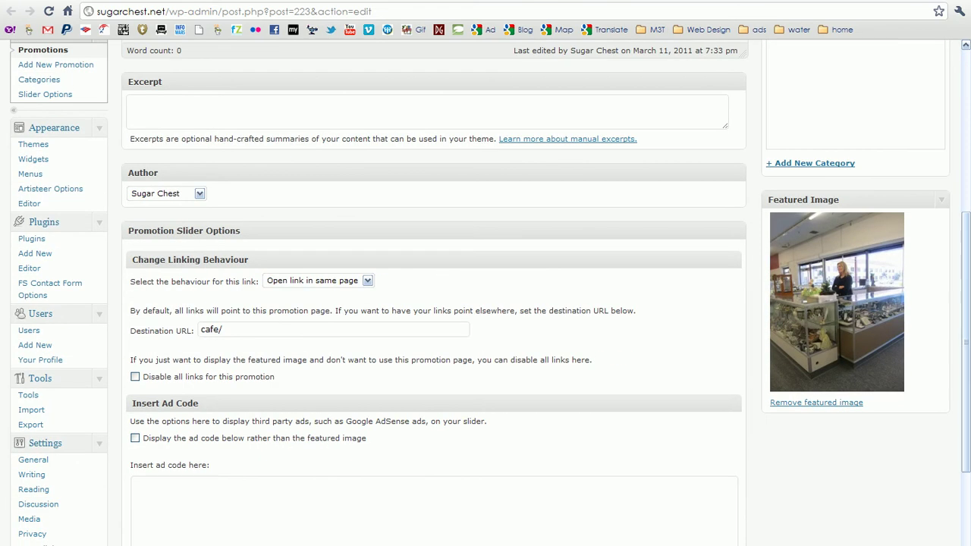
left_click(815, 401)
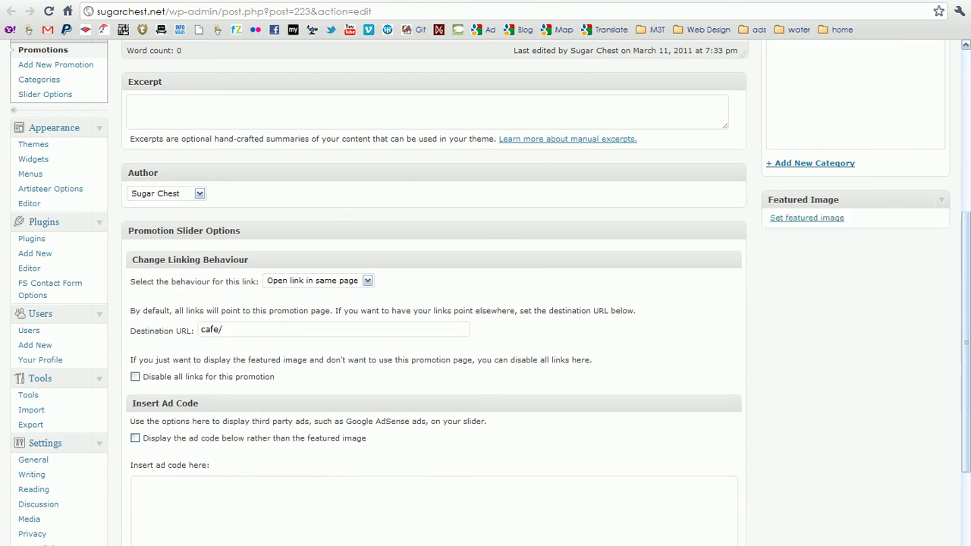
left_click(806, 218)
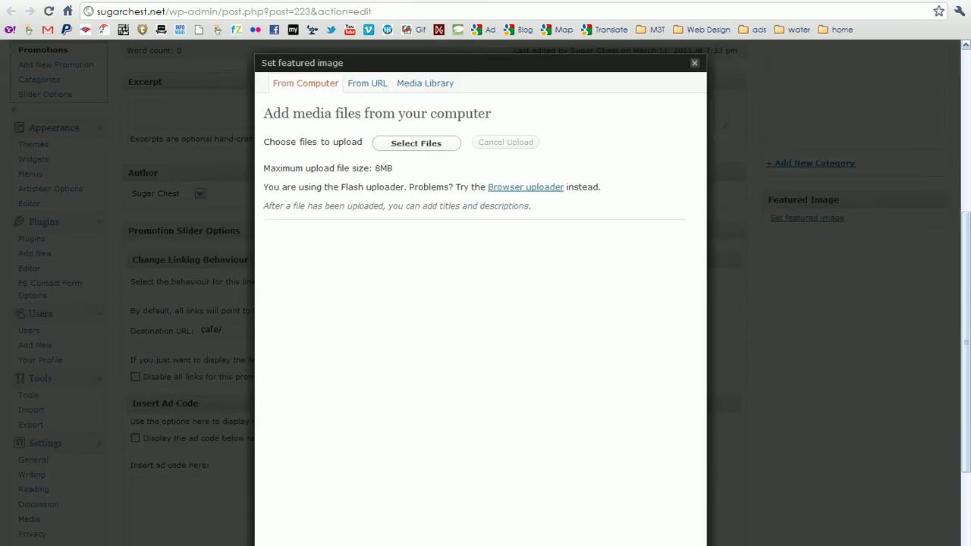
Step: Upload slider2.png from the sugarchest folder, using thumbnail view to pick the file
left_click(415, 143)
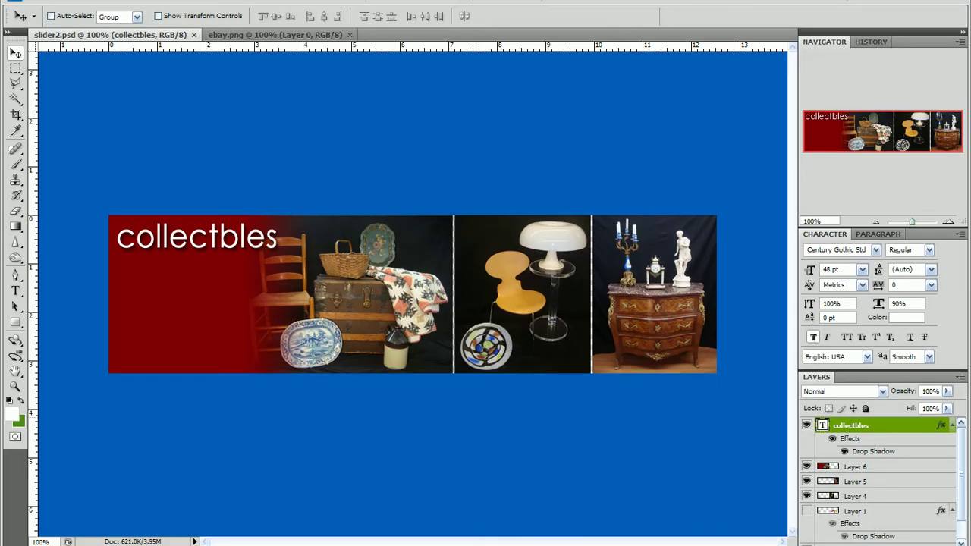
key("ctrl+alt+i")
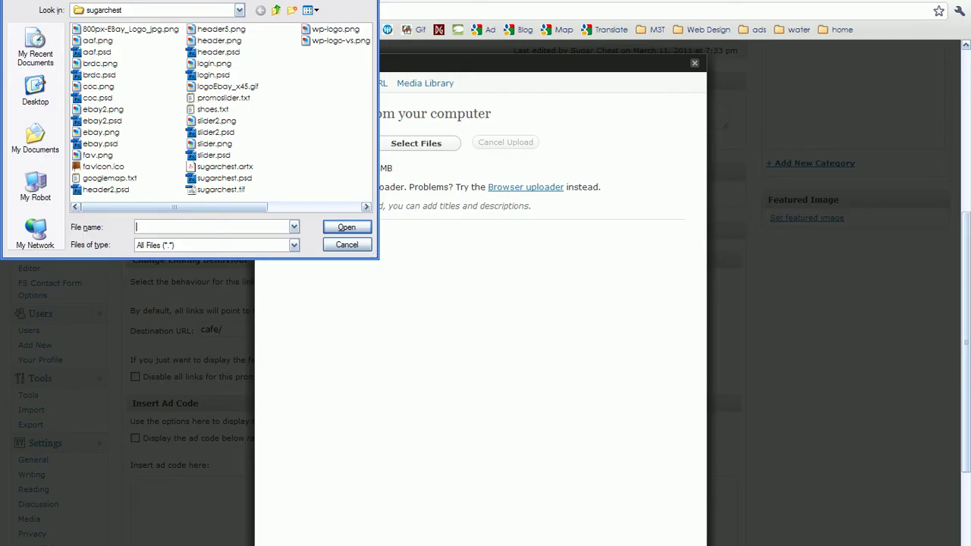
left_click(308, 10)
left_click(326, 25)
left_click(282, 64)
key("s")
key("l")
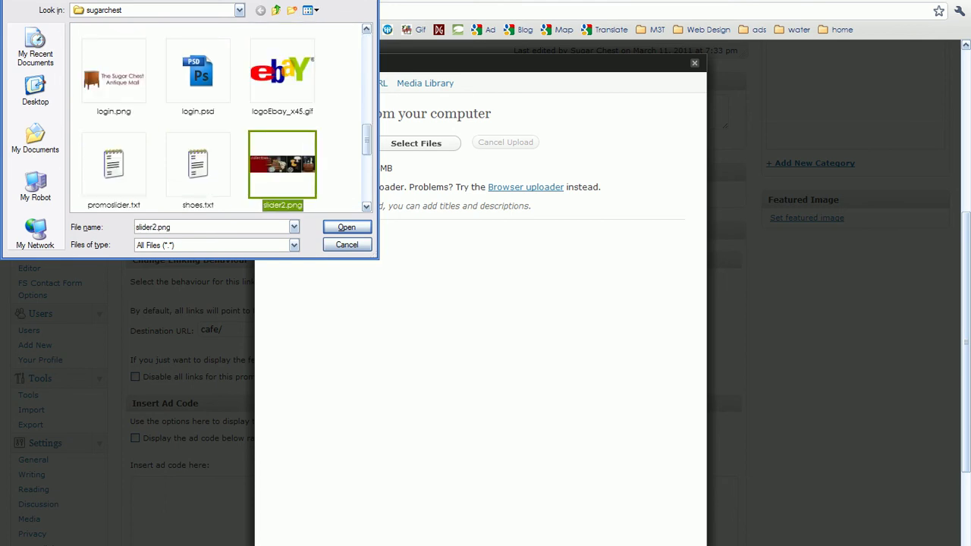
scroll(220, 118, "down", 1)
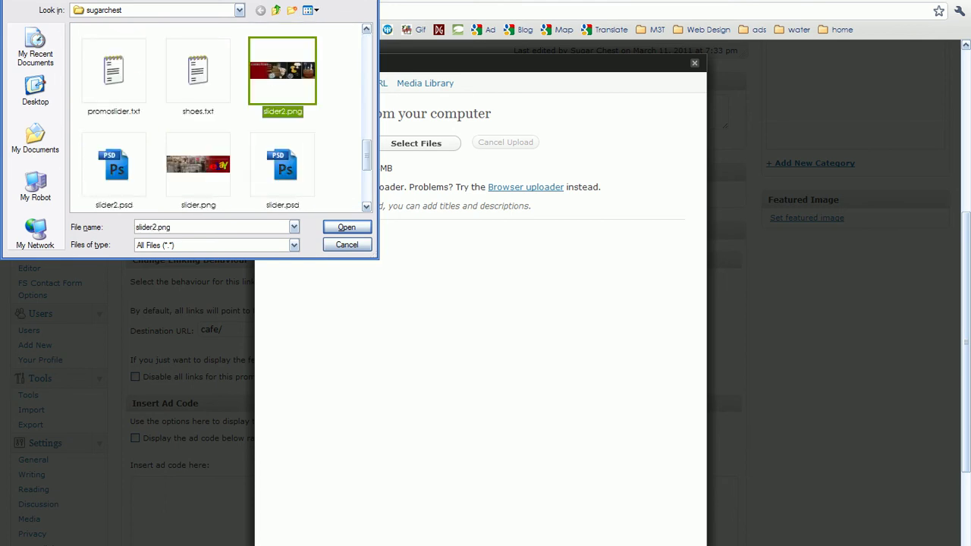
key("Return")
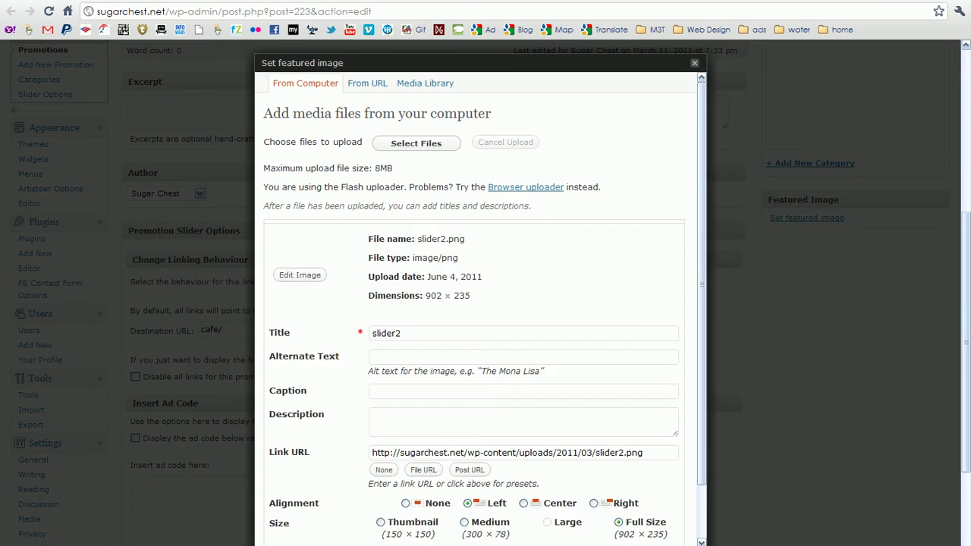
Step: Use the uploaded slider2 image as the promotion's featured image and close the image dialog
left_click_drag(701, 269, 701, 350)
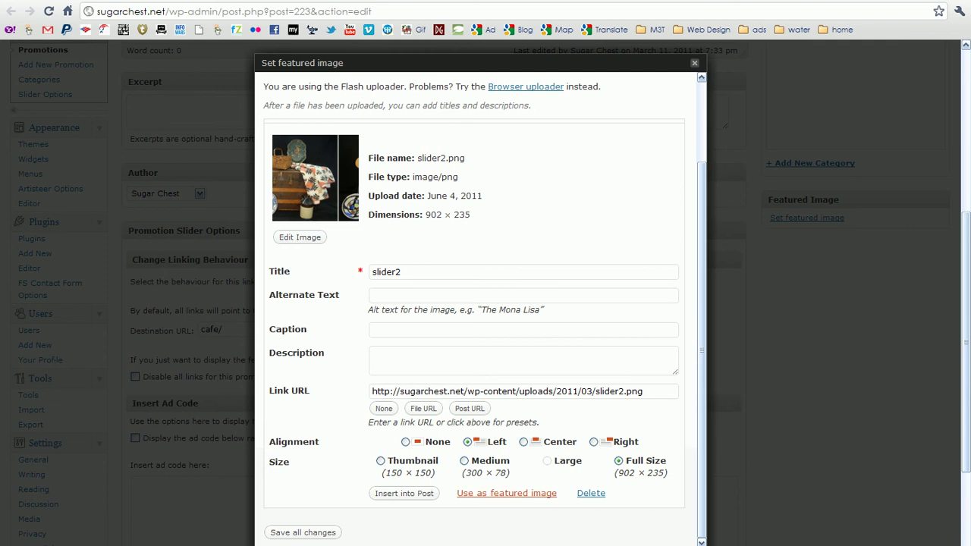
left_click(507, 493)
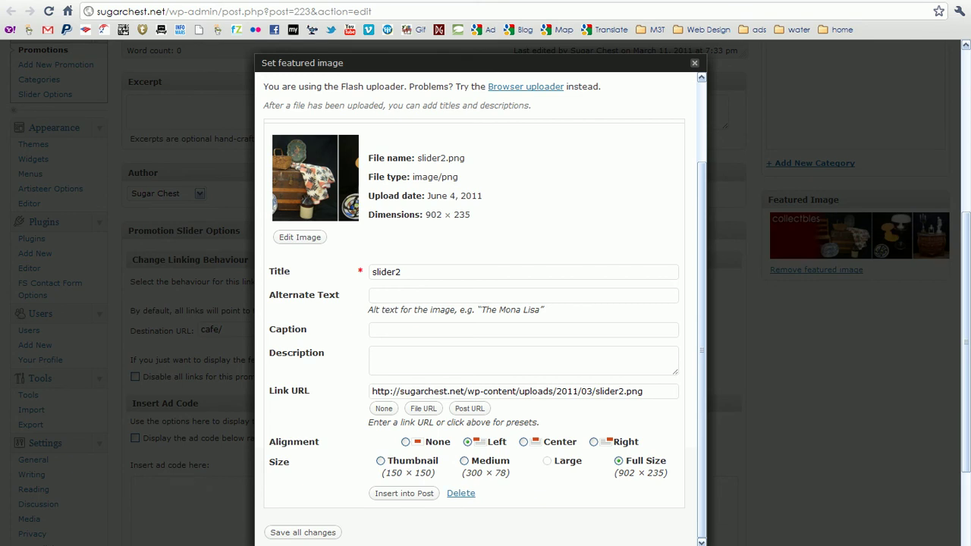
key("Escape")
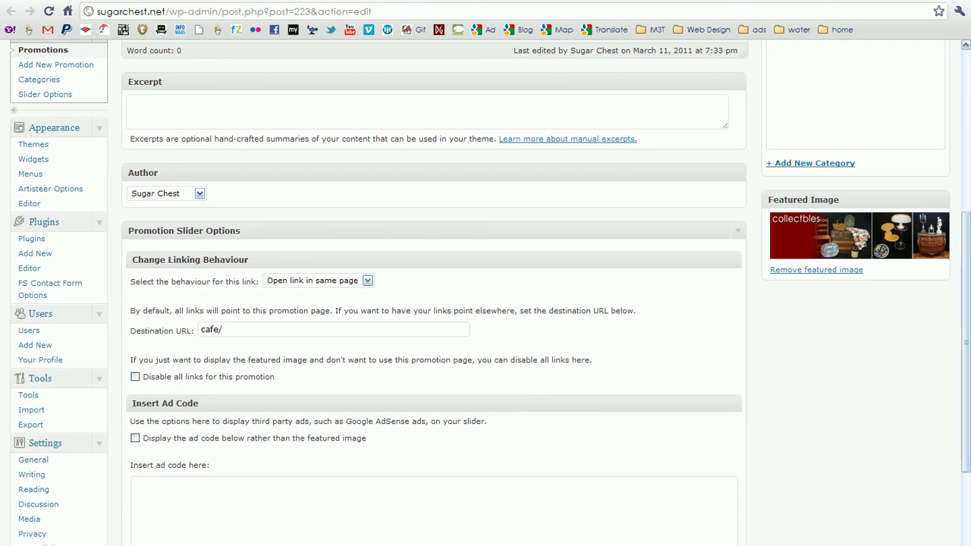
Step: Set the promotion's link behaviour to "Open link in same page"
left_click(367, 280)
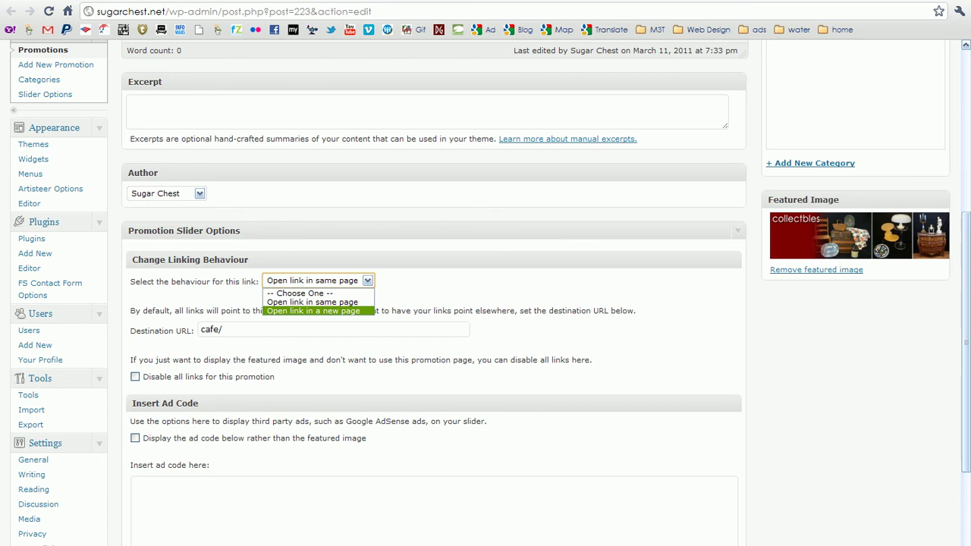
key("Up")
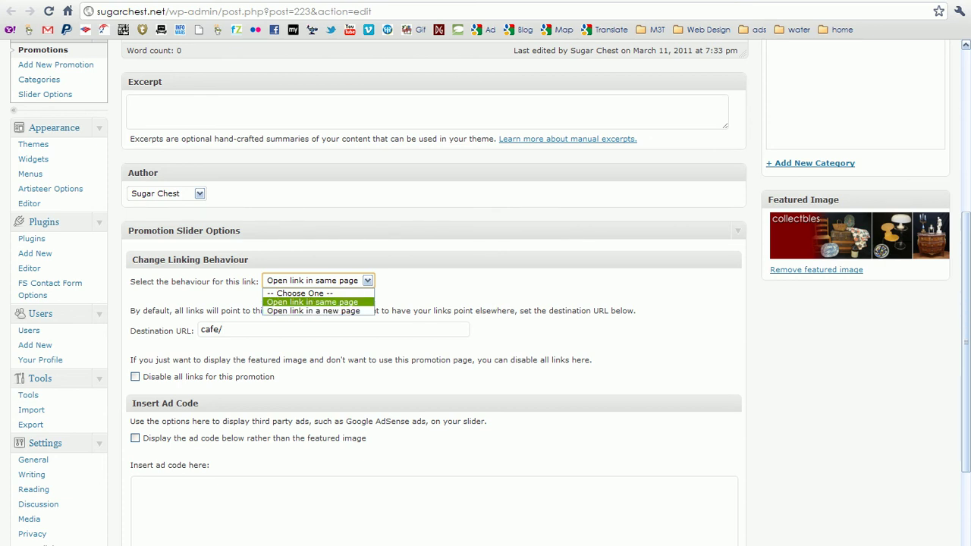
key("Return")
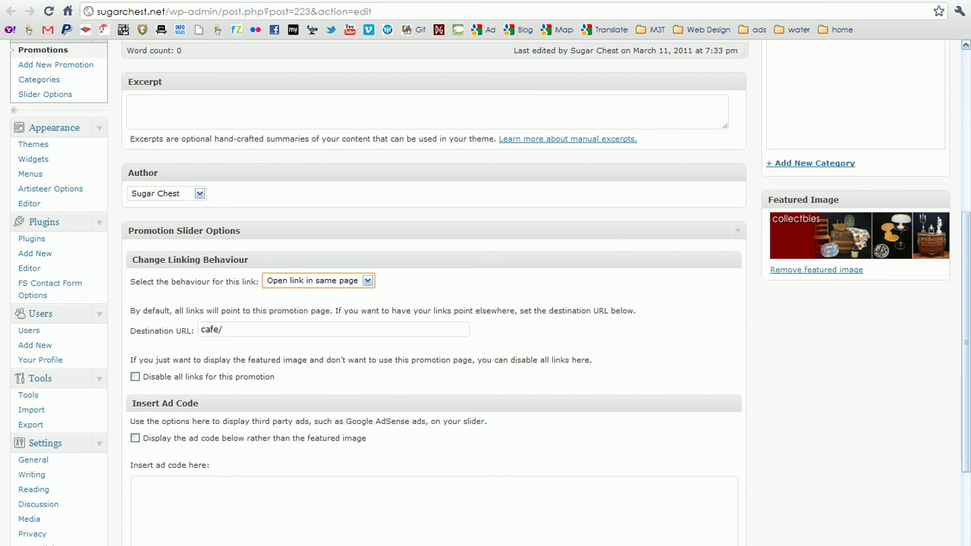
Step: Replace the promotion's destination URL with services, copied from the address of the site's Services page without the trailing slash
left_click(222, 330)
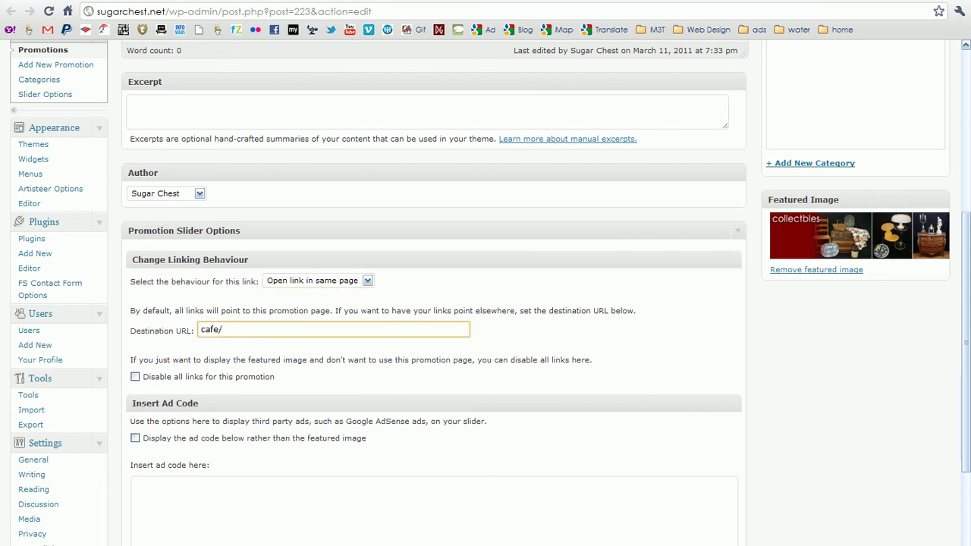
key("BackSpace")
key("BackSpace")
key("BackSpace")
key("BackSpace")
key("BackSpace")
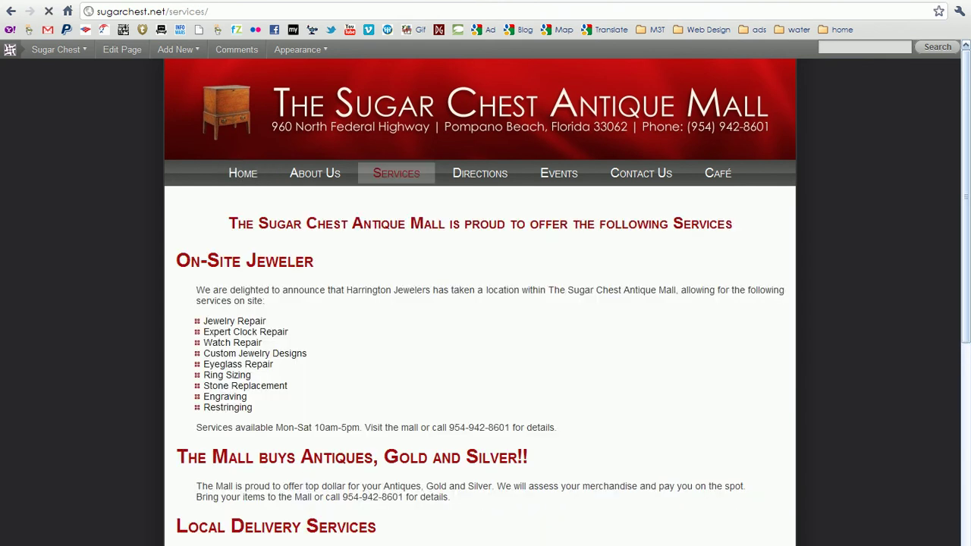
left_click_drag(208, 12, 168, 12)
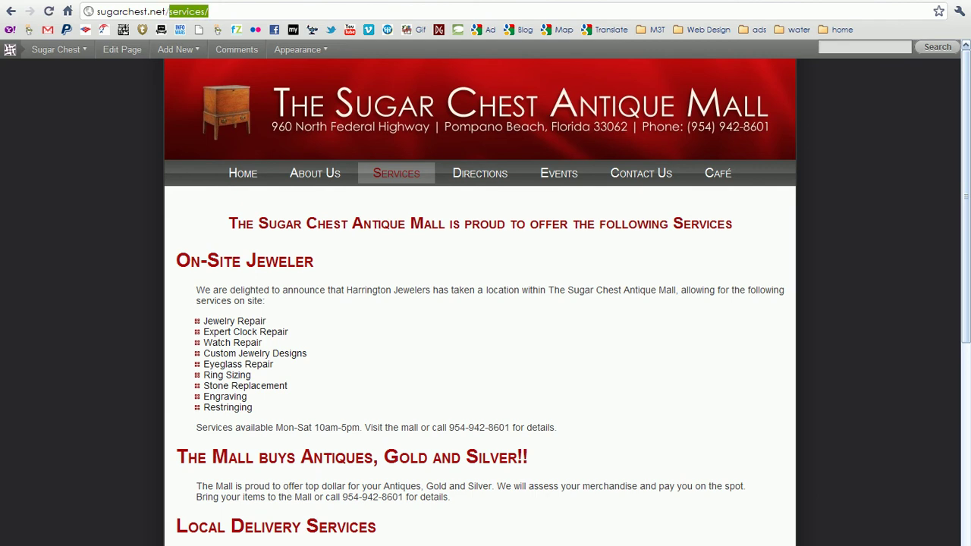
key("ctrl+c")
key("ctrl+Tab")
key("ctrl+v")
key("BackSpace")
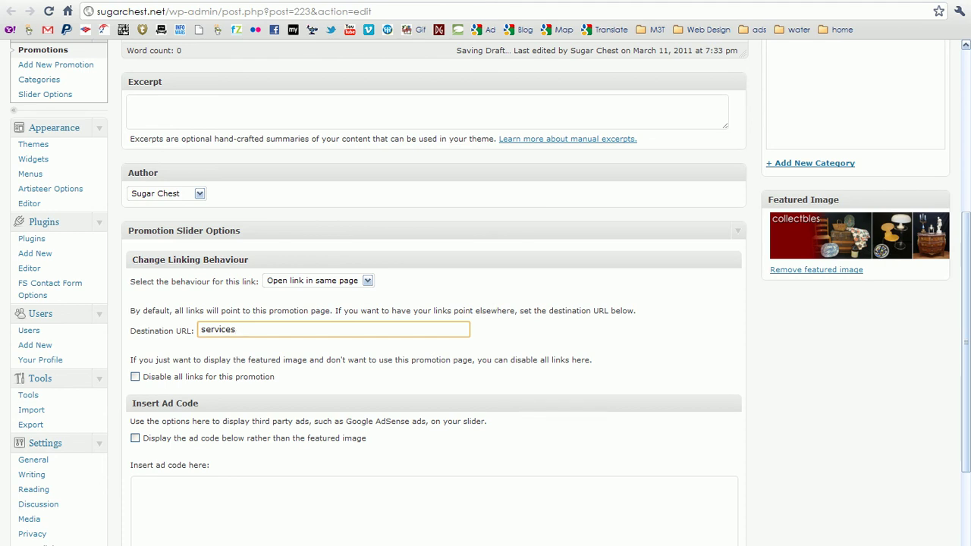
Step: Update the published collectables promotion with the changes
scroll(485, 303, "up", 5)
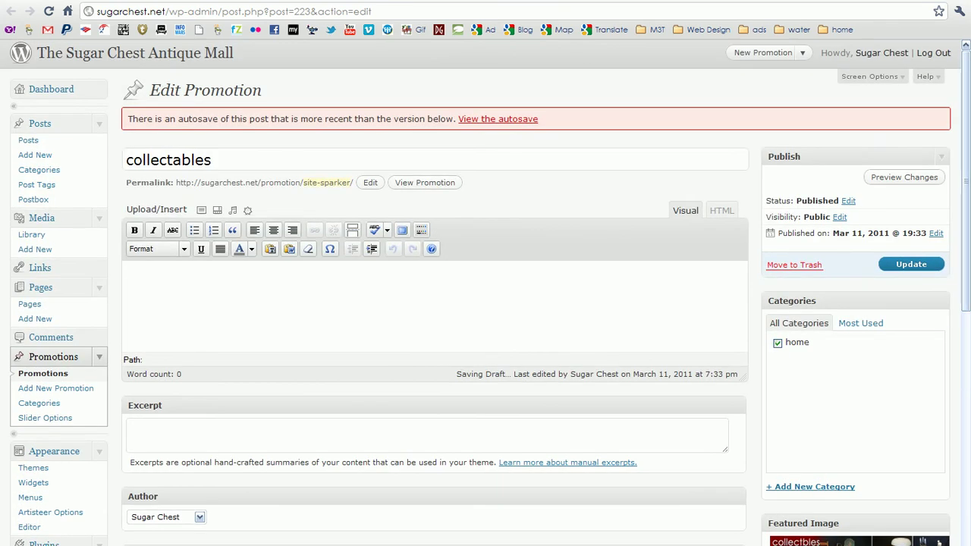
left_click(911, 264)
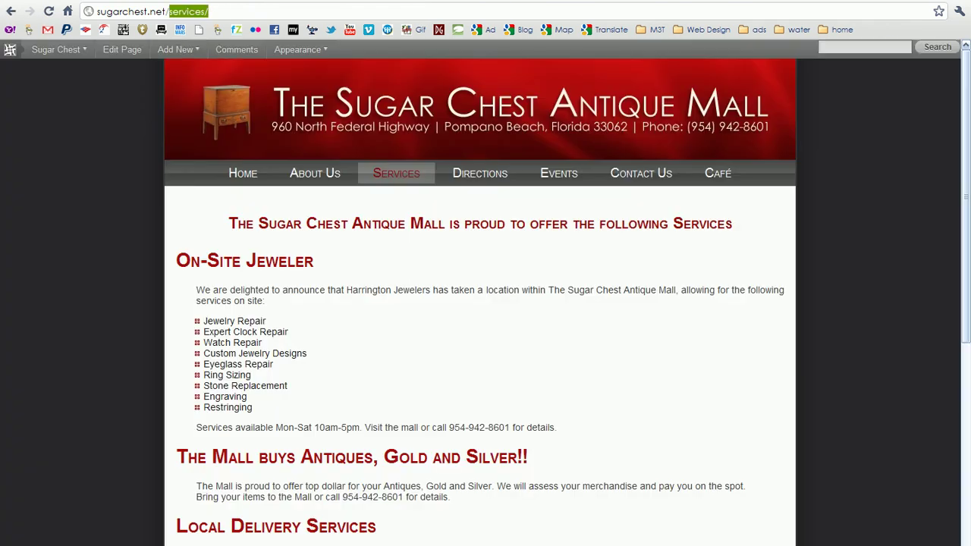
Step: View the home page slider and check the pages that the ebay and collectables slides link to
mouse_move(175, 49)
left_click(242, 173)
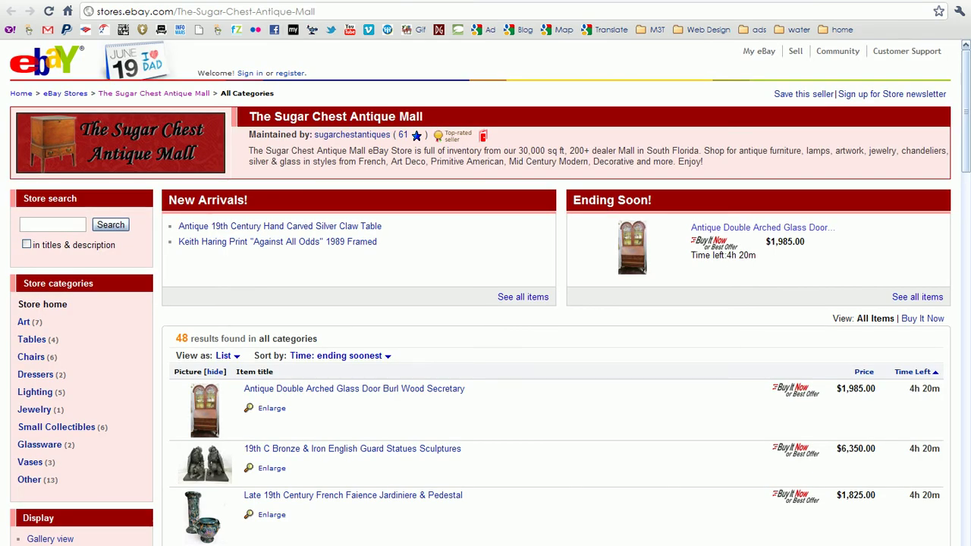
key("ctrl+w")
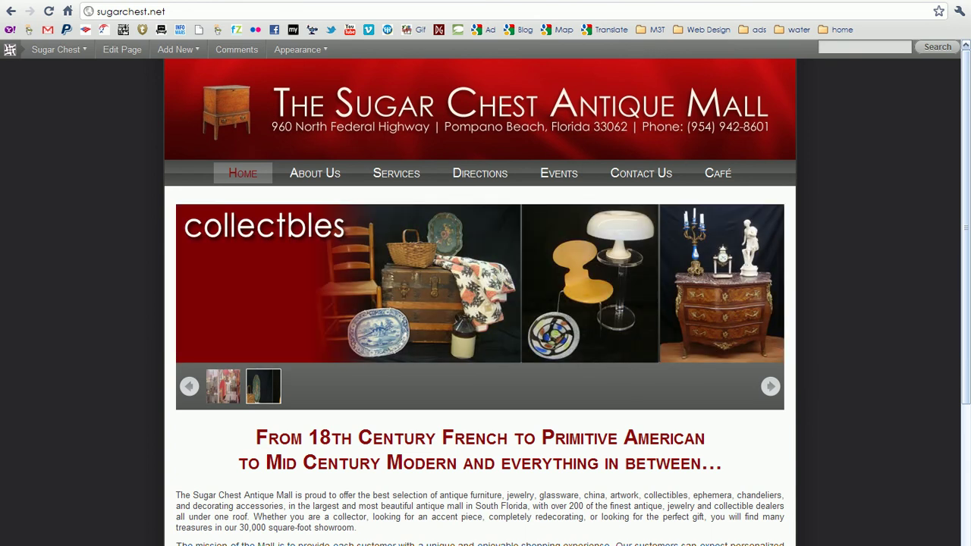
key("F5")
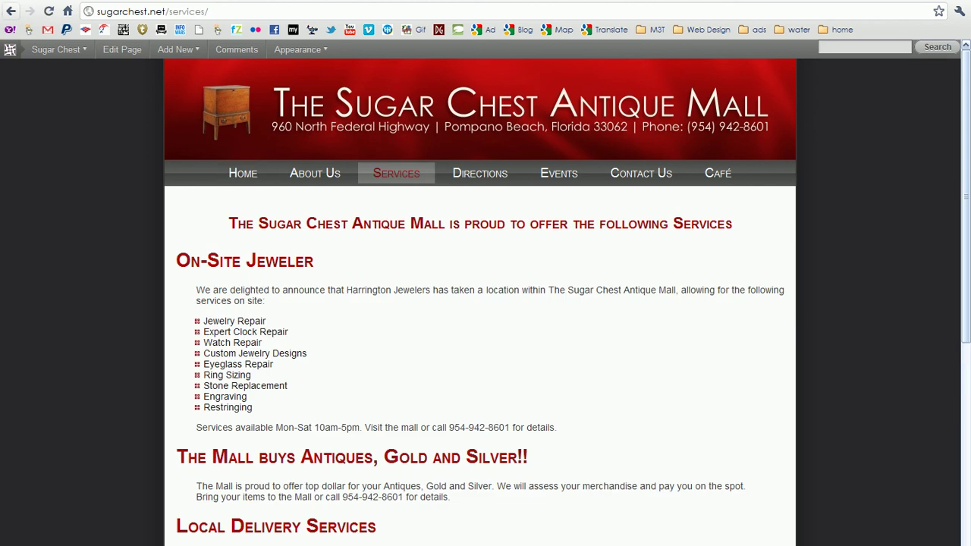
Step: Leave the Services page and return to the WordPress admin dashboard
key("alt+Left")
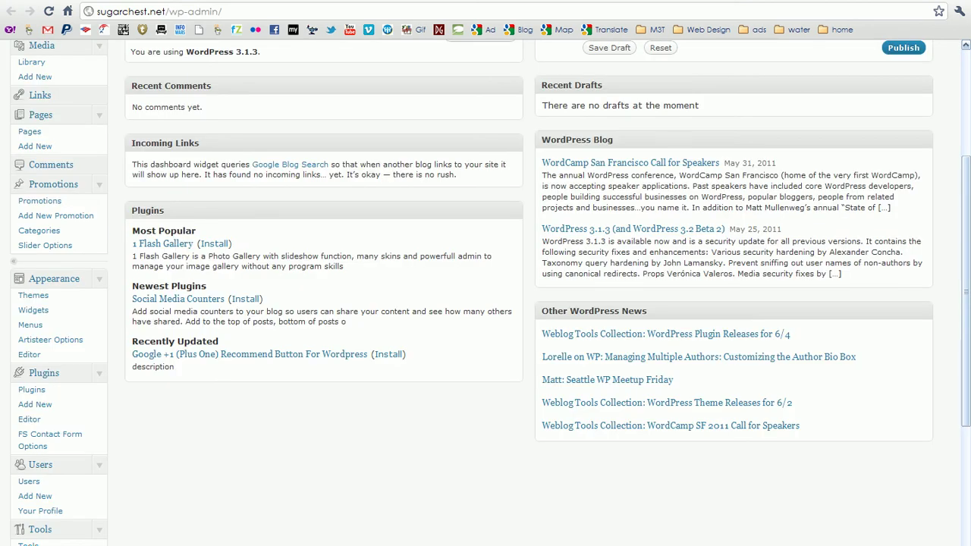
scroll(30, 173, "up", 5)
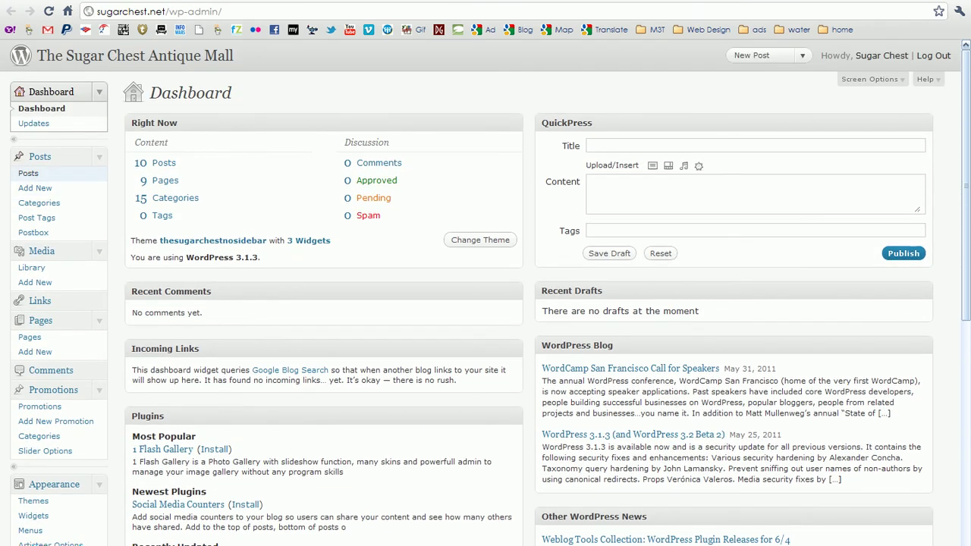
Step: Move all posts in the Posts list to the Trash with a single bulk action
left_click(28, 173)
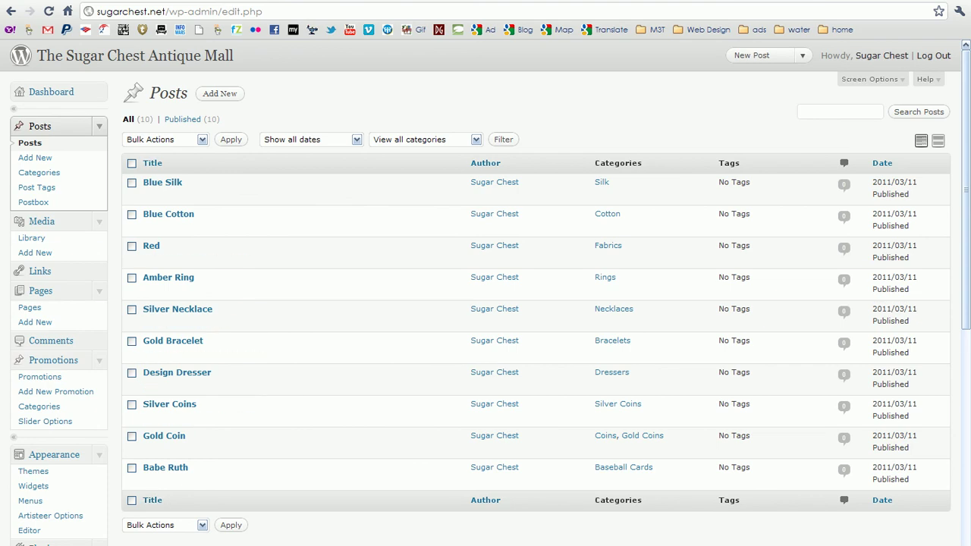
left_click(132, 162)
left_click(201, 140)
left_click(153, 169)
left_click(230, 140)
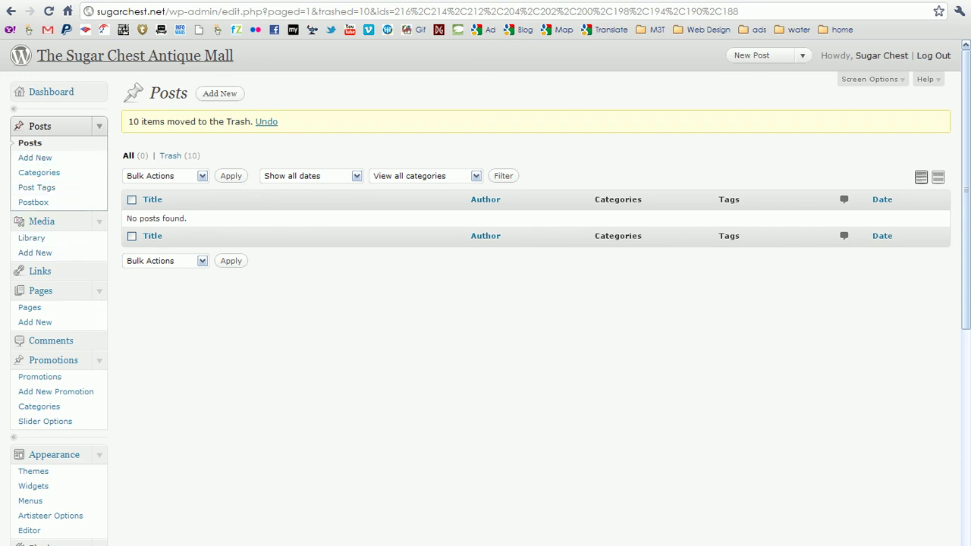
Step: Visit the live site, view its Services page and open that page for editing
left_click(174, 55)
mouse_move(174, 49)
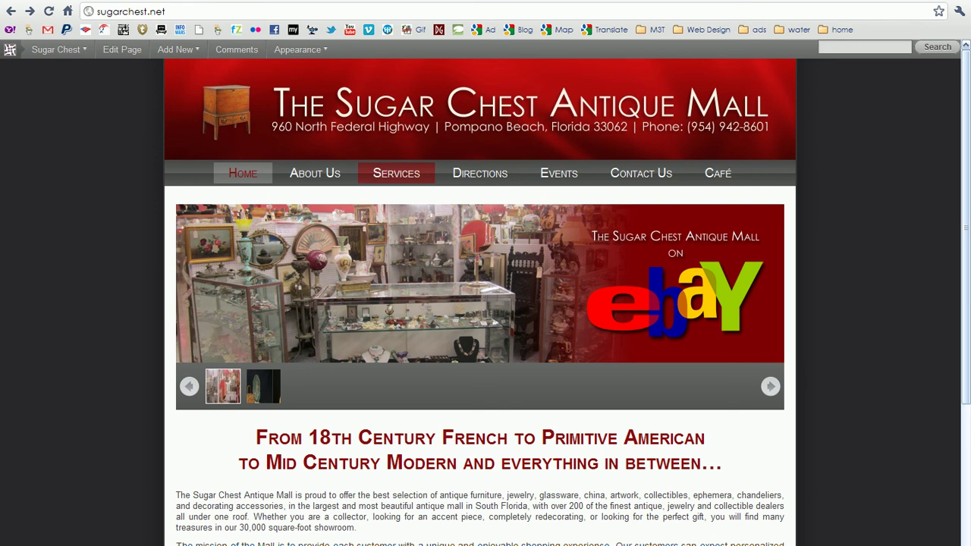
left_click(396, 173)
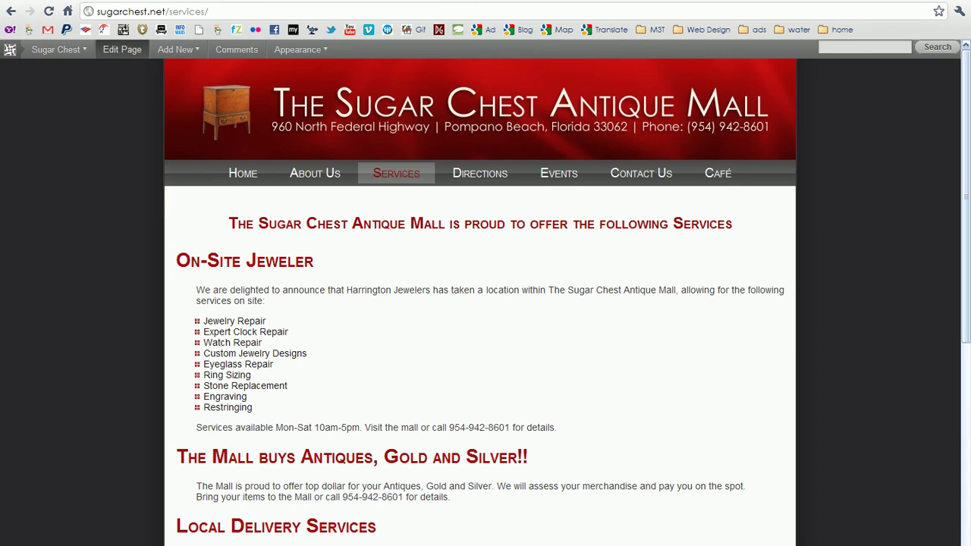
left_click(121, 50)
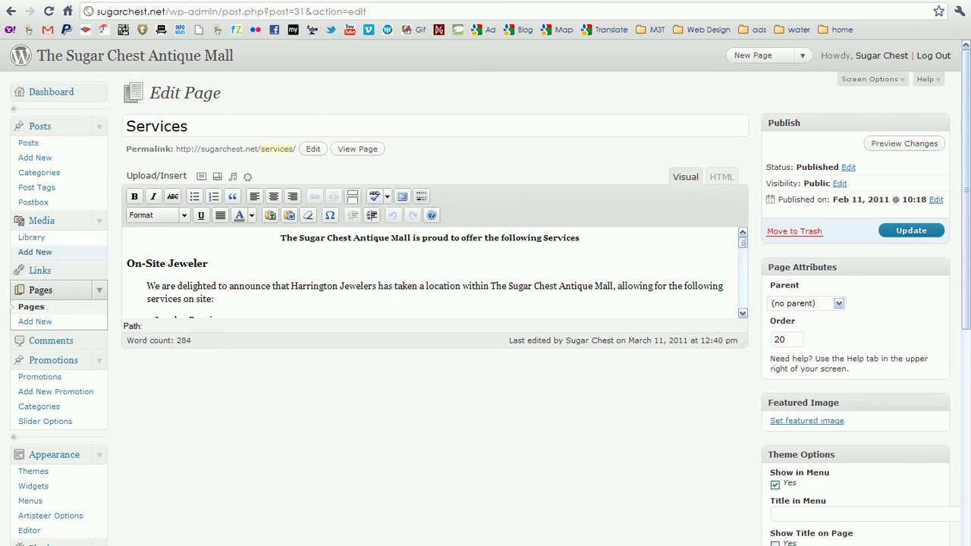
Step: Start a new page, check which parent pages it can be assigned to, and collapse the page attributes
left_click(35, 321)
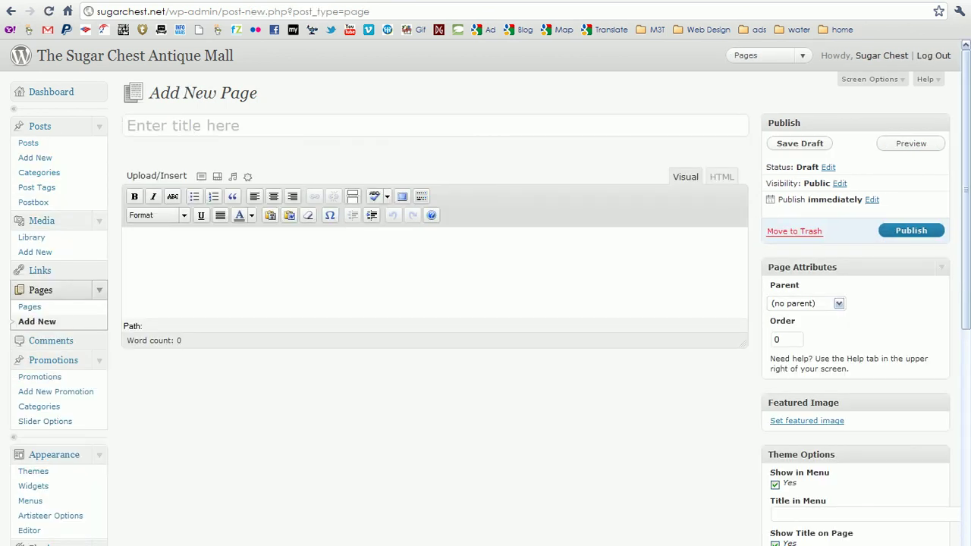
left_click(838, 303)
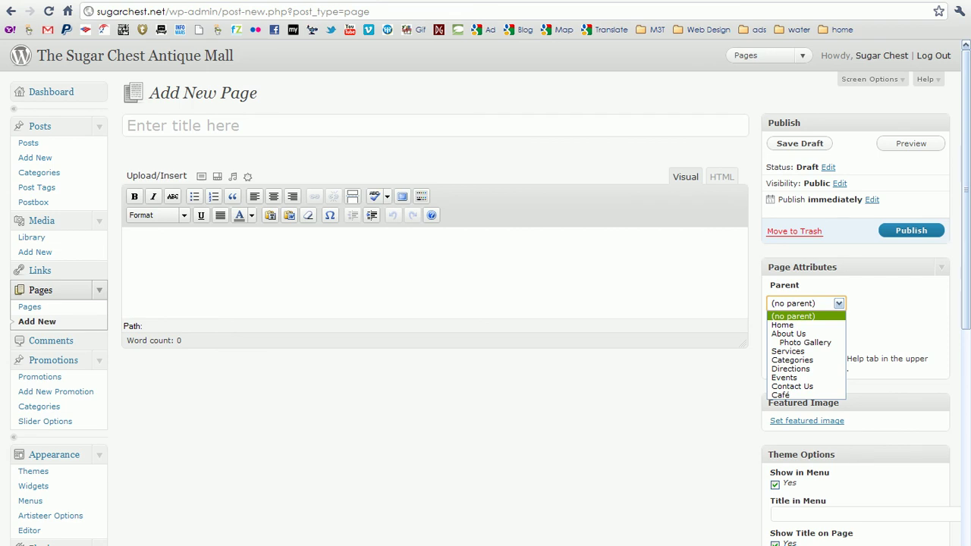
left_click(802, 266)
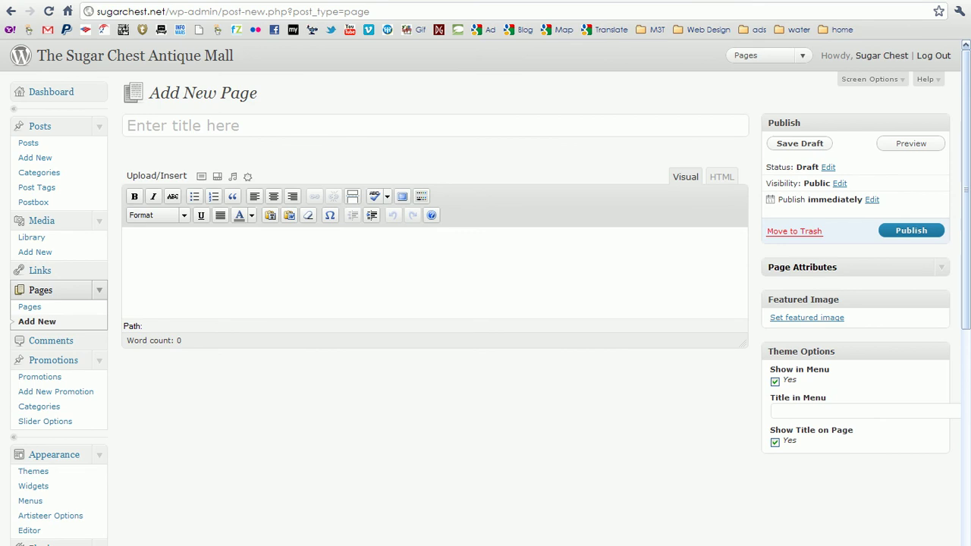